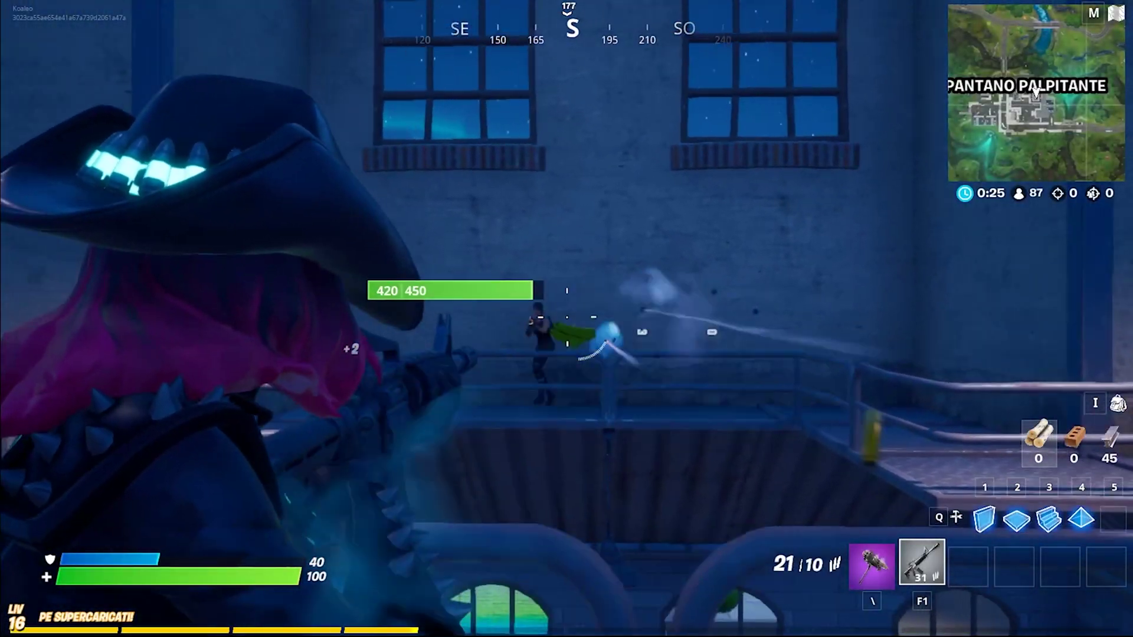
Rifle down the enemy on the walkway and across the swamp, then eliminate the nearby foe
click(567, 318)
click(566, 319)
click(566, 319)
click(567, 319)
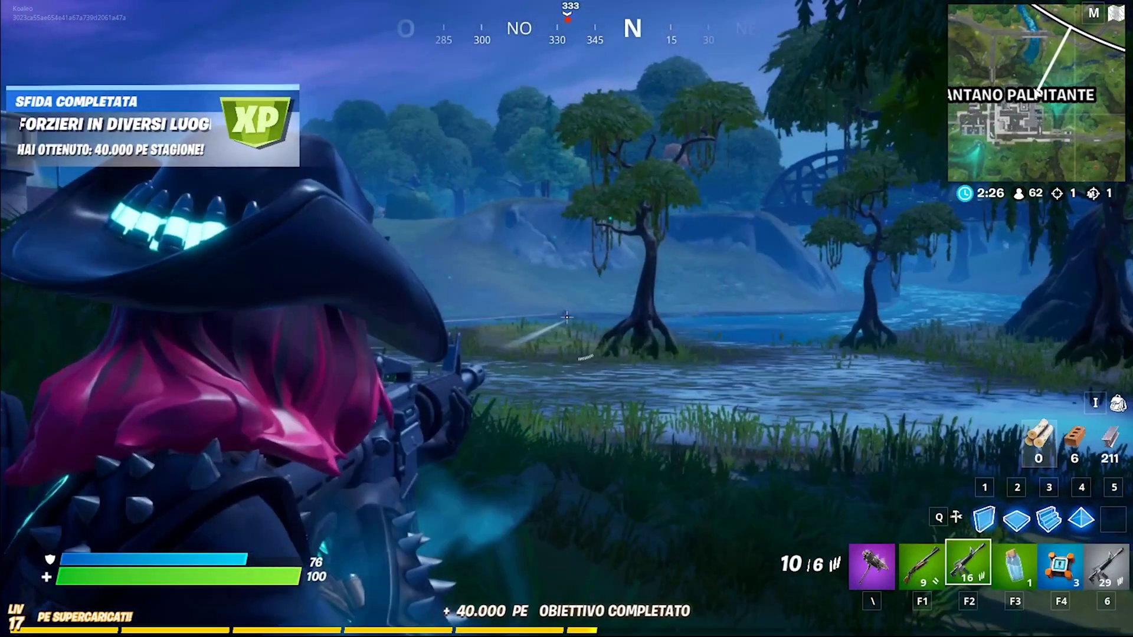
click(567, 319)
click(567, 319)
click(567, 319)
click(567, 318)
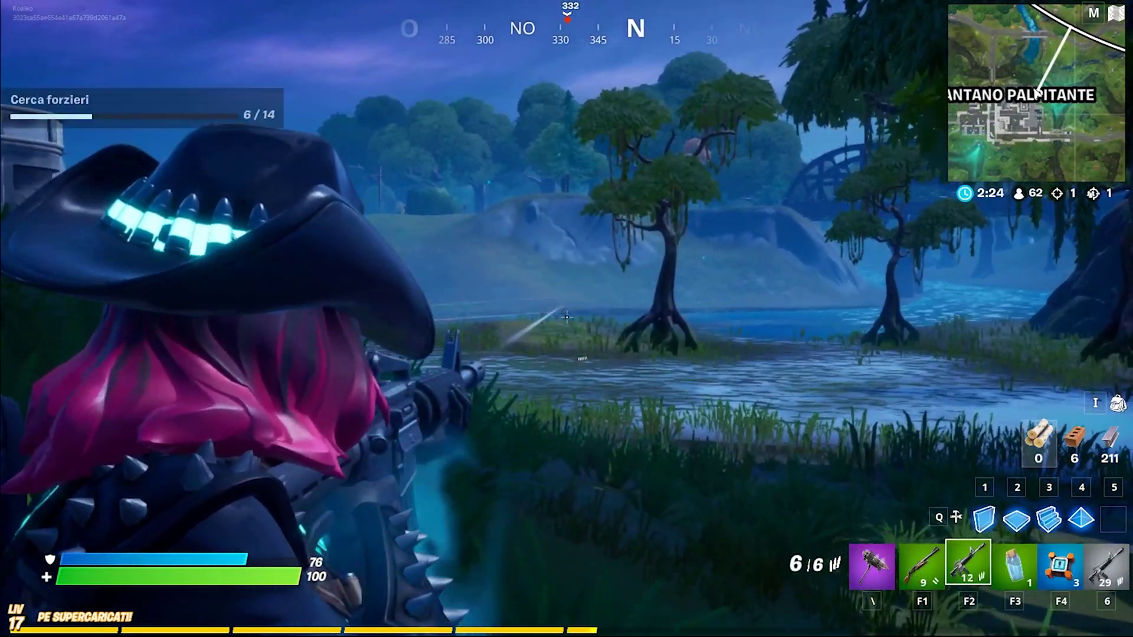
click(567, 319)
click(567, 319)
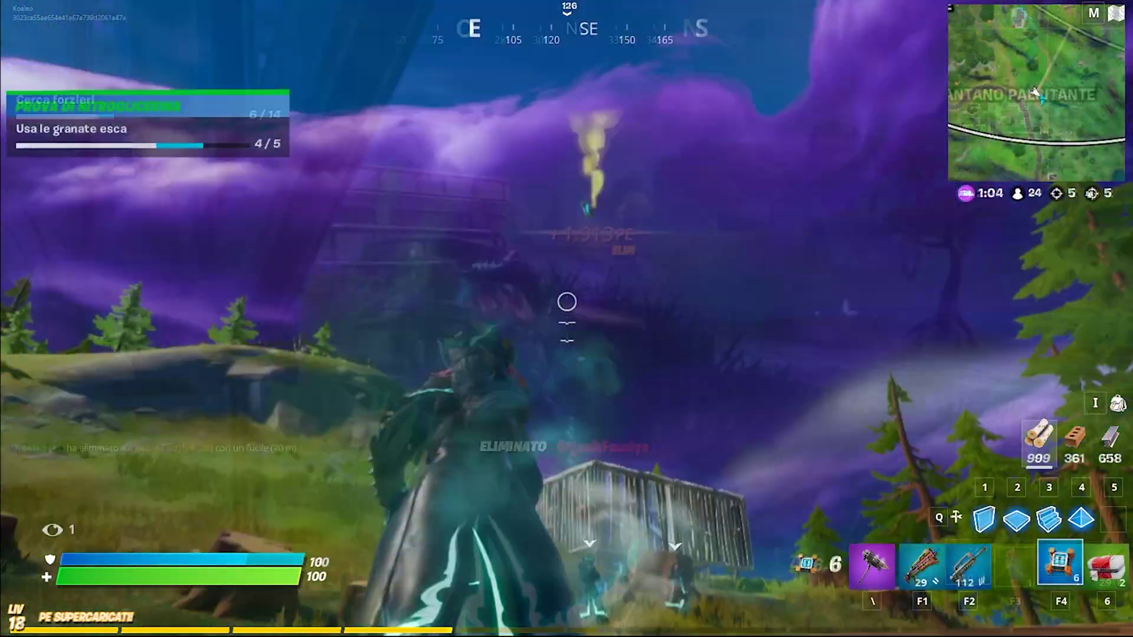
click(567, 319)
Place a launch pad by the wooden fort, switch to the shotgun and headshot the enemy
key(F2)
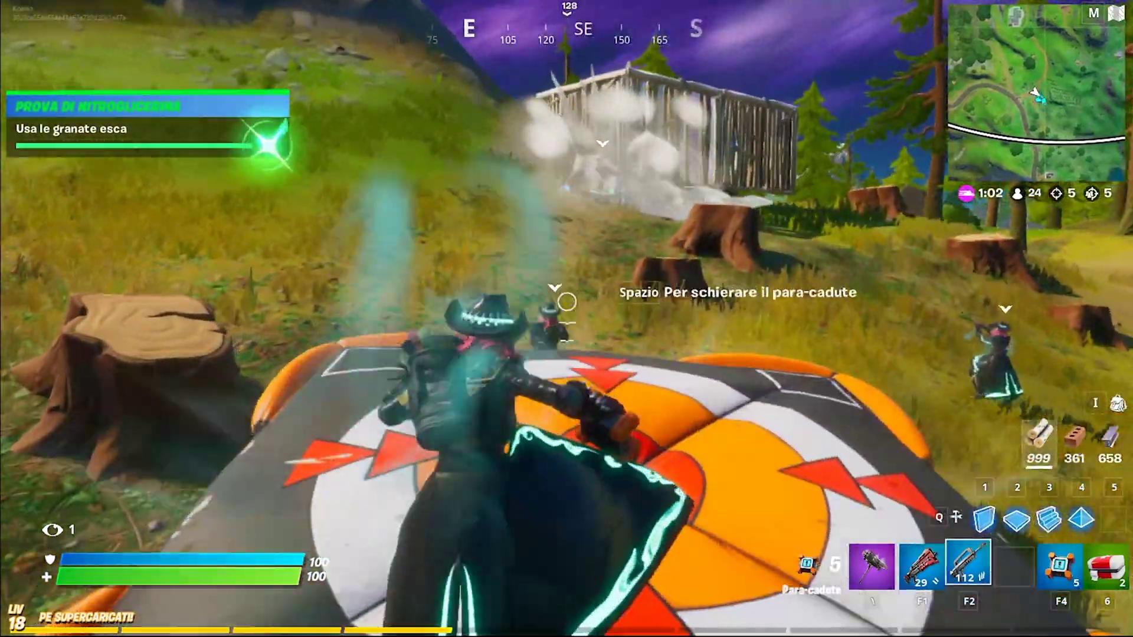
key(F1)
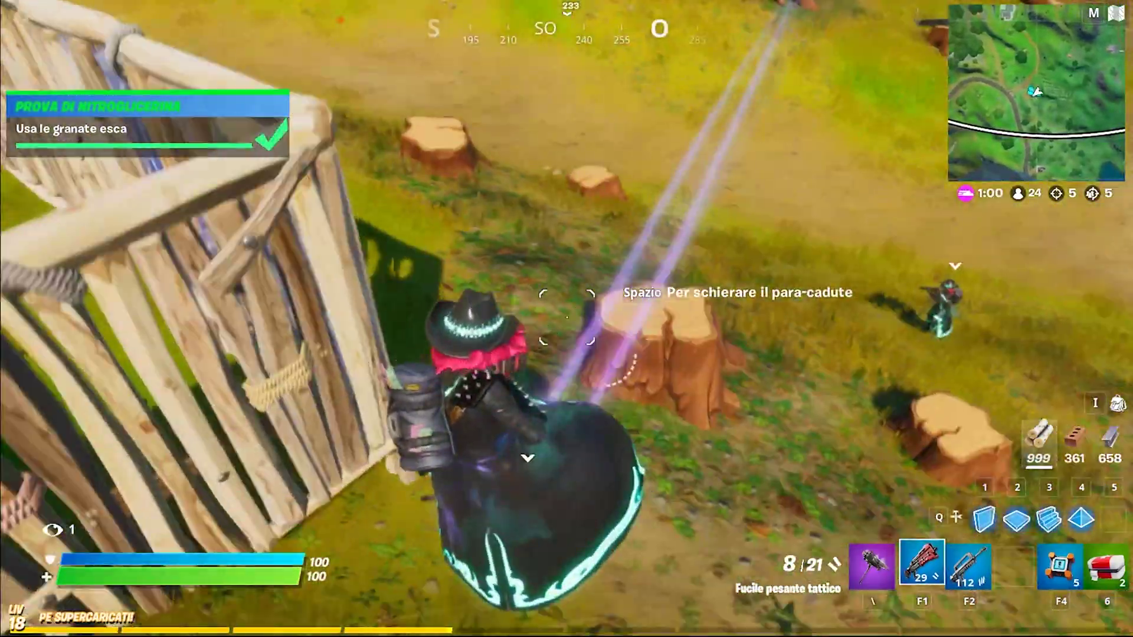
click(566, 318)
click(566, 318)
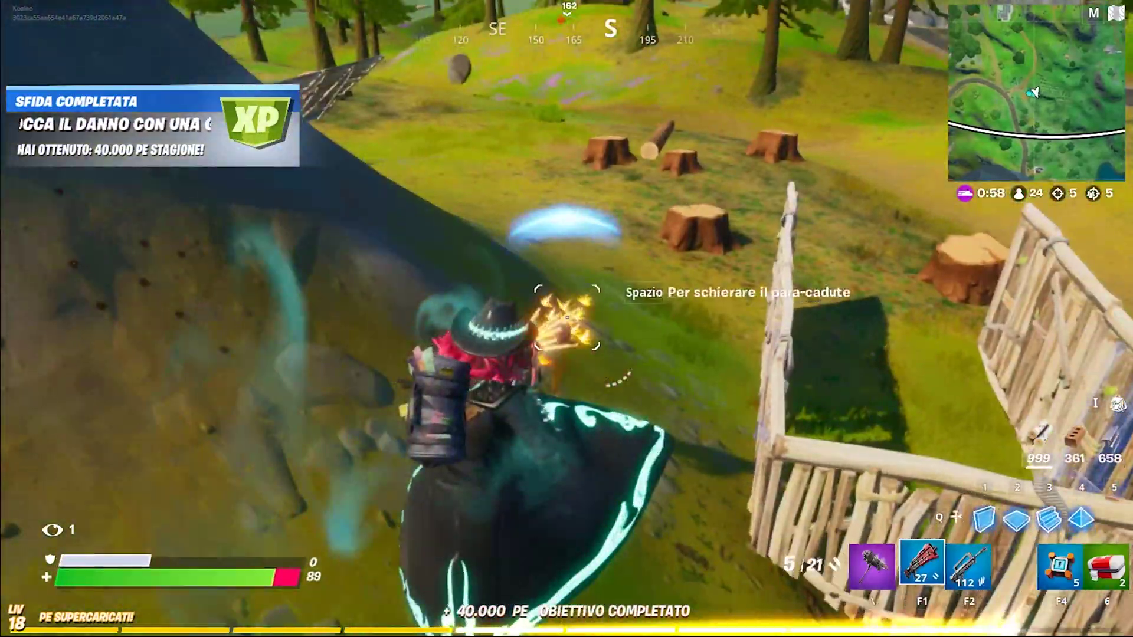
click(566, 319)
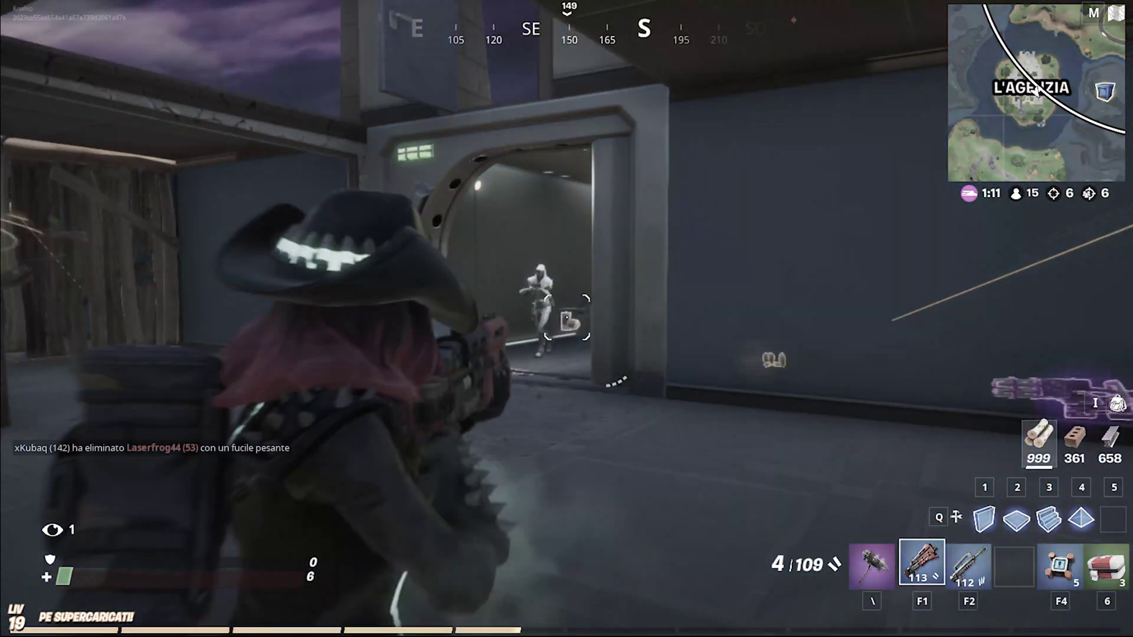
Select the Crackshot outfit in the Locker and bring up its style choices
click(566, 318)
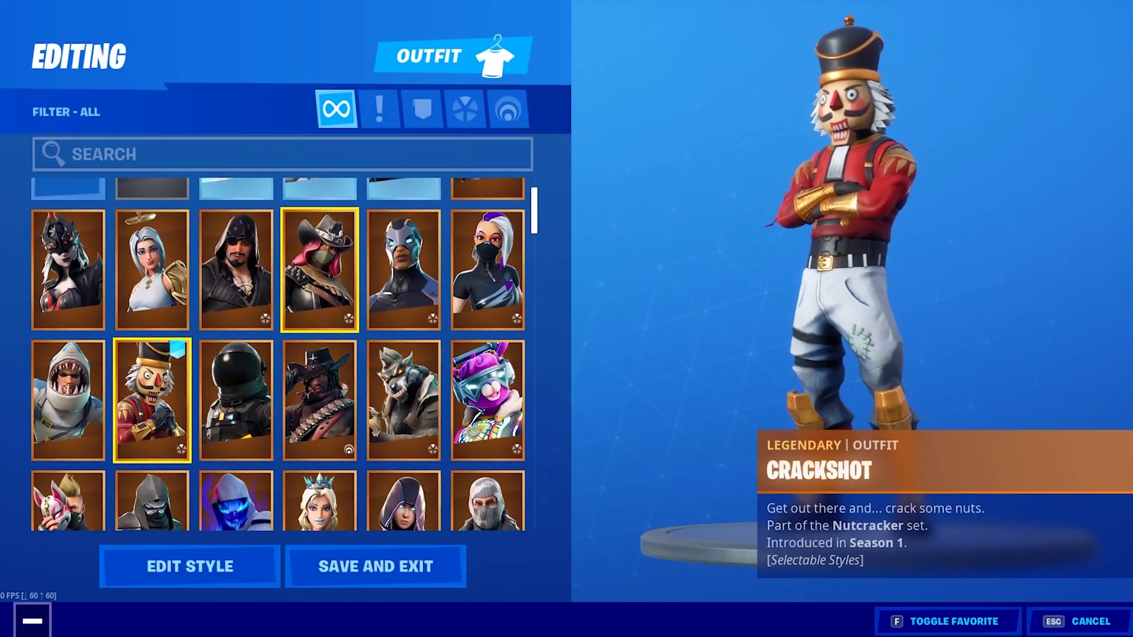
key(Return)
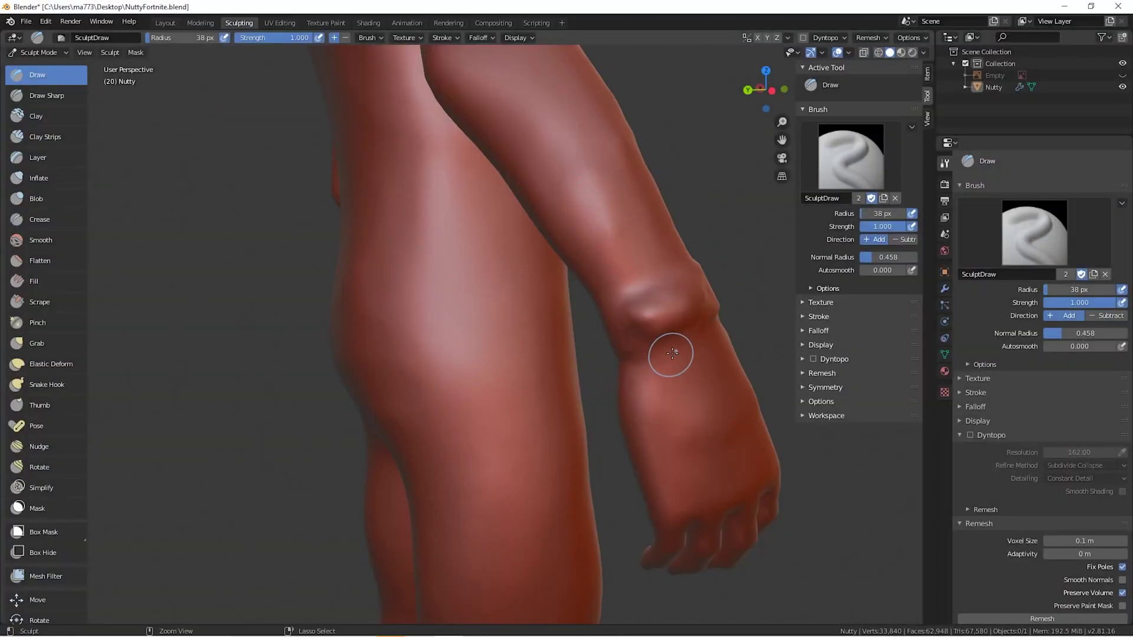
Sculpt Nutty's arm with the Flatten and then Draw brushes, orbiting around it
mouse_move(672, 353)
middle_down()
mouse_move(608, 293)
mouse_move(304, 367)
mouse_move(61, 211)
middle_up()
key(shift+t)
key(x)
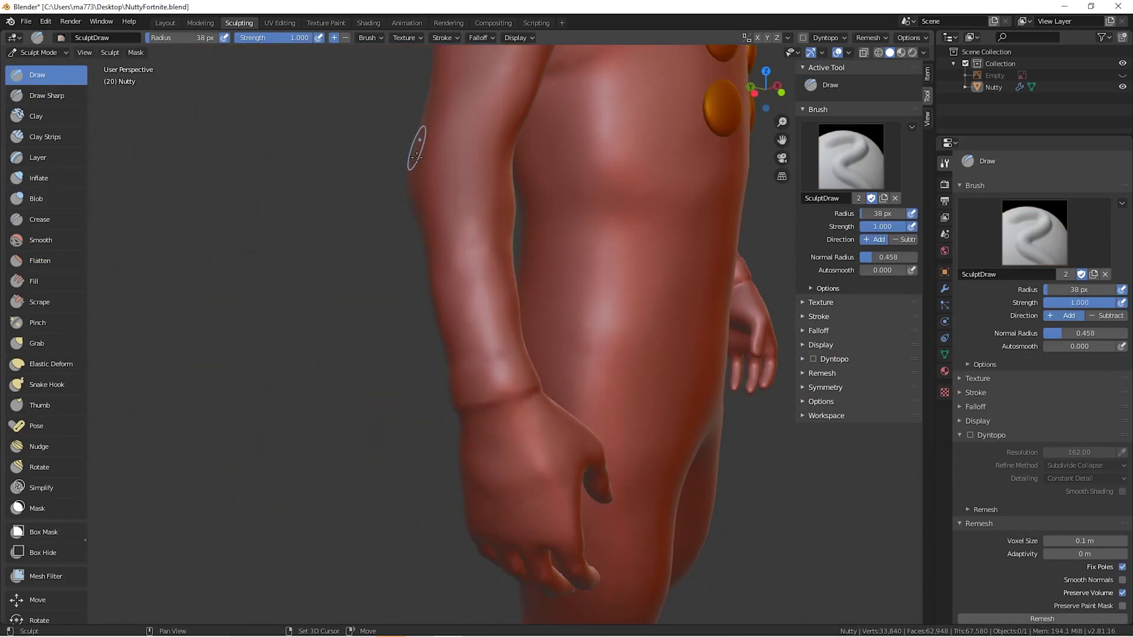
mouse_move(417, 138)
middle_down()
mouse_move(443, 321)
mouse_move(417, 367)
mouse_move(539, 360)
mouse_move(463, 337)
mouse_move(503, 392)
mouse_move(460, 387)
mouse_move(614, 413)
mouse_move(547, 402)
mouse_move(473, 325)
middle_up()
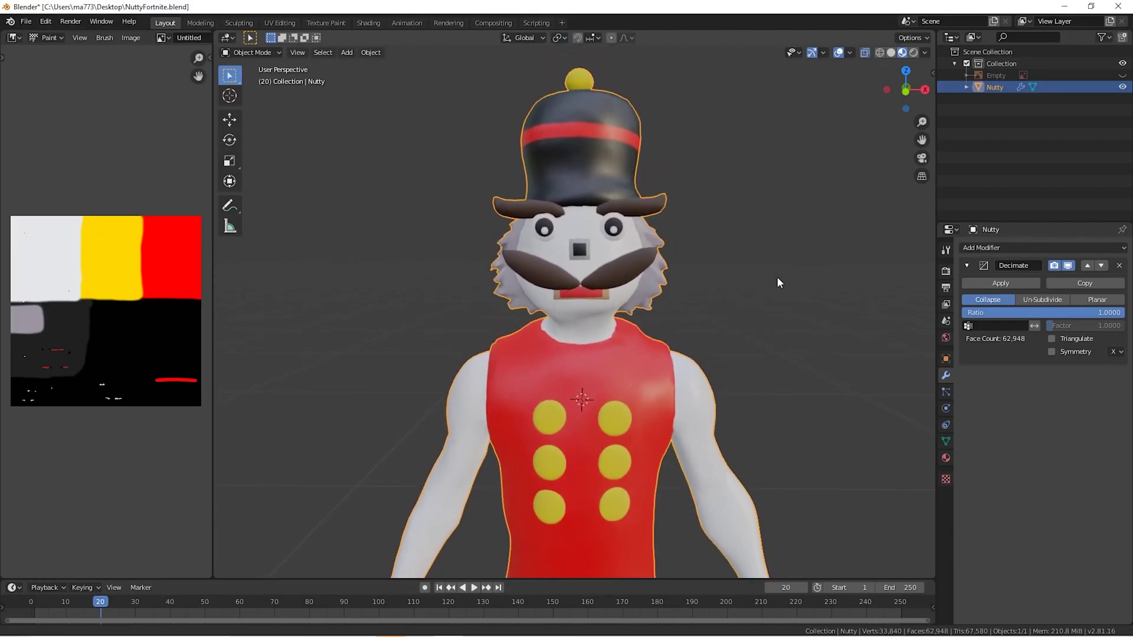
scroll(776, 284, up, 5)
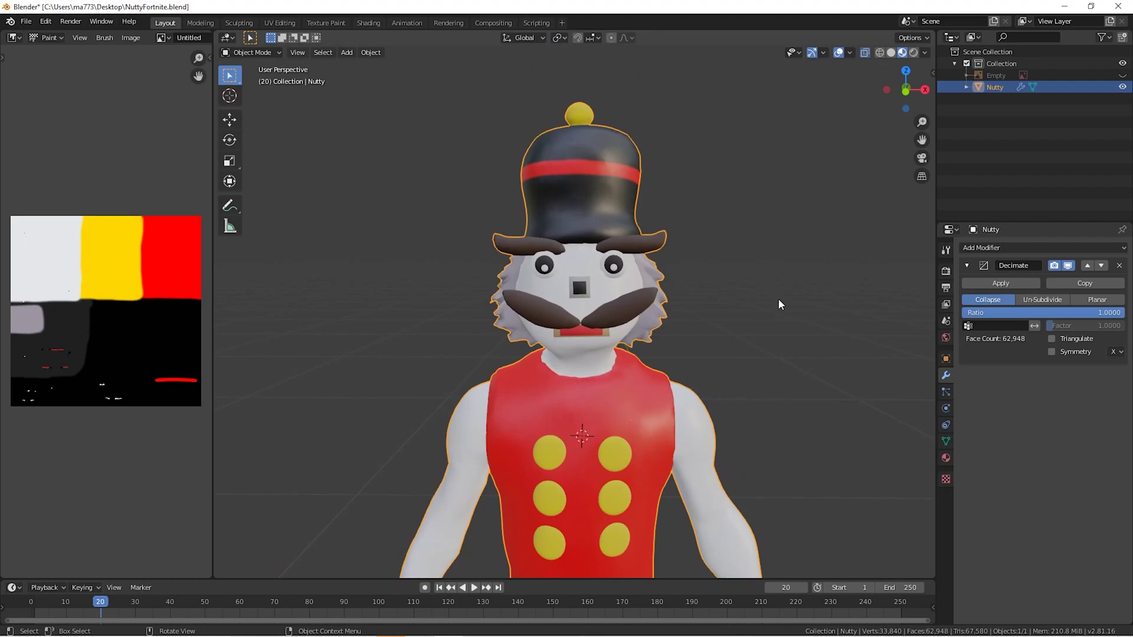
scroll(777, 252, up, 3)
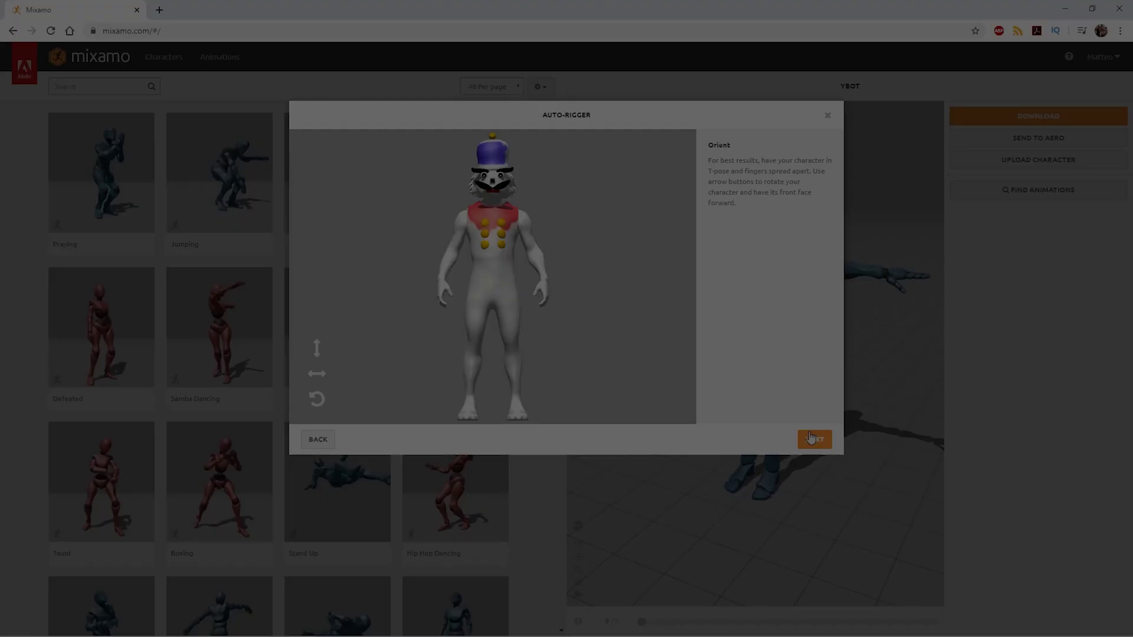
Drop the chin, wrist and elbow markers onto Nutty and start auto-rigging
drag(354, 276, 495, 198)
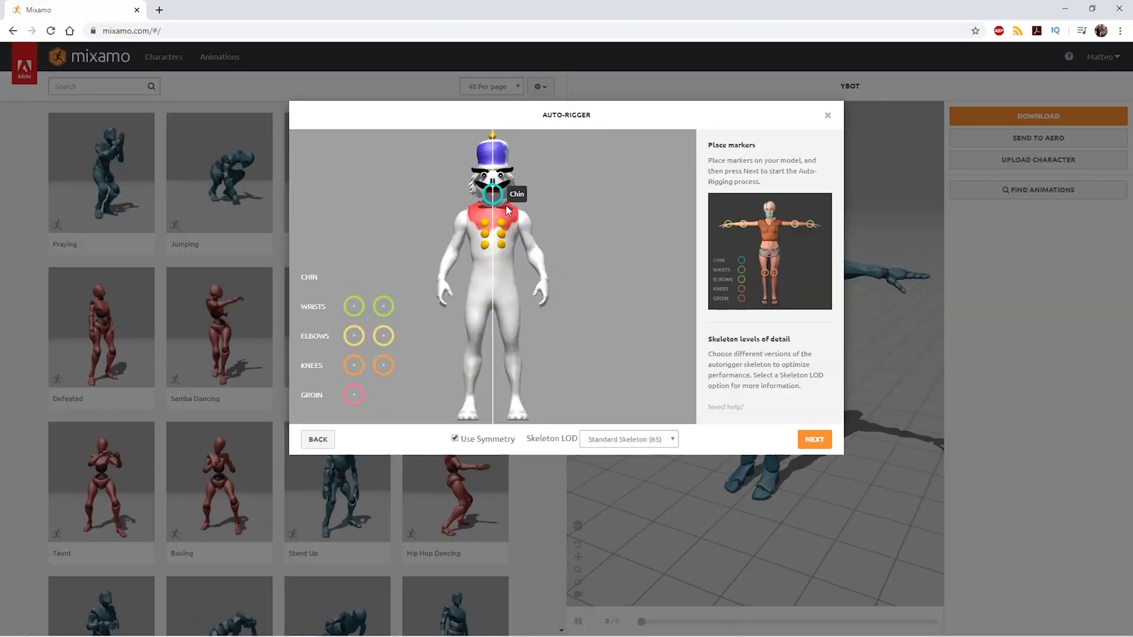
drag(383, 307, 544, 278)
drag(383, 336, 451, 258)
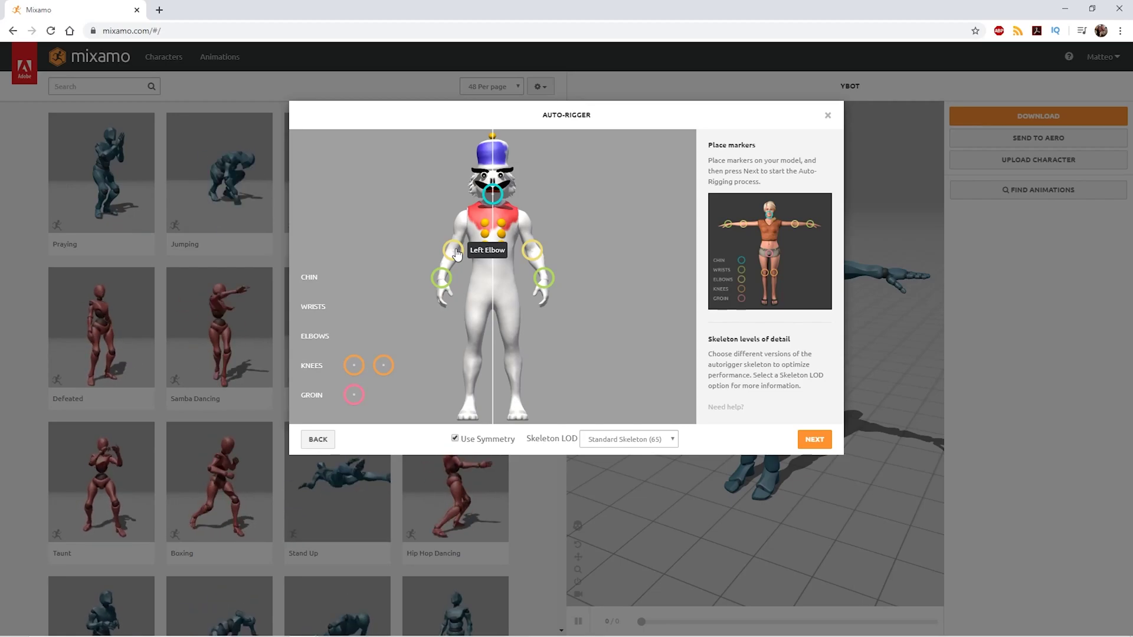
click(815, 440)
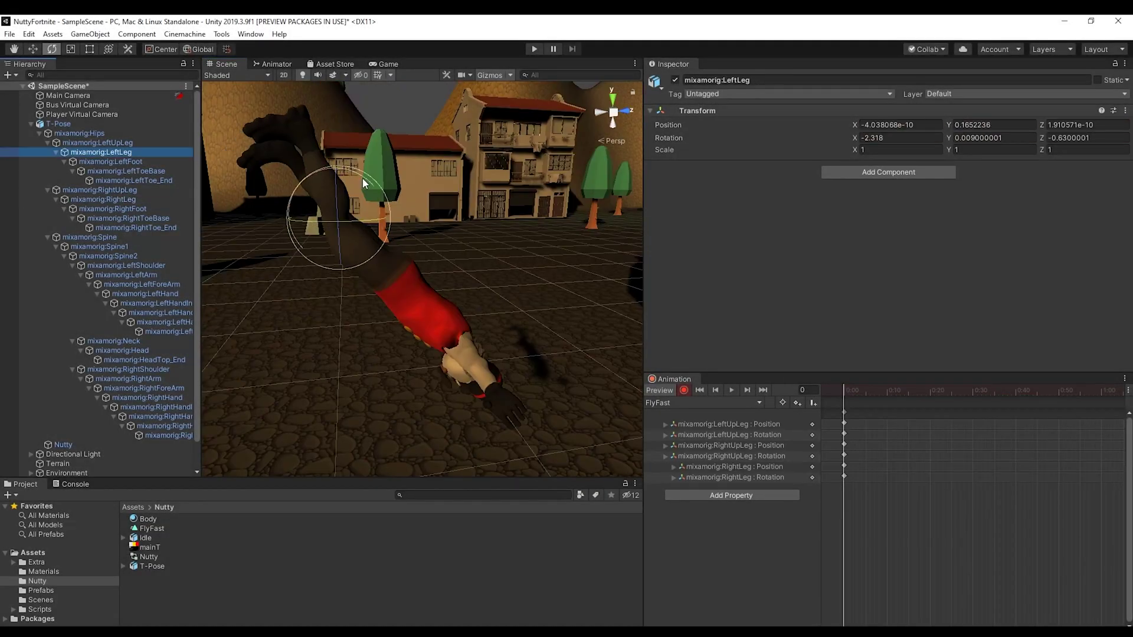
Key the upper-leg and arm bone rotations into the FlyFast flying pose
click(128, 378)
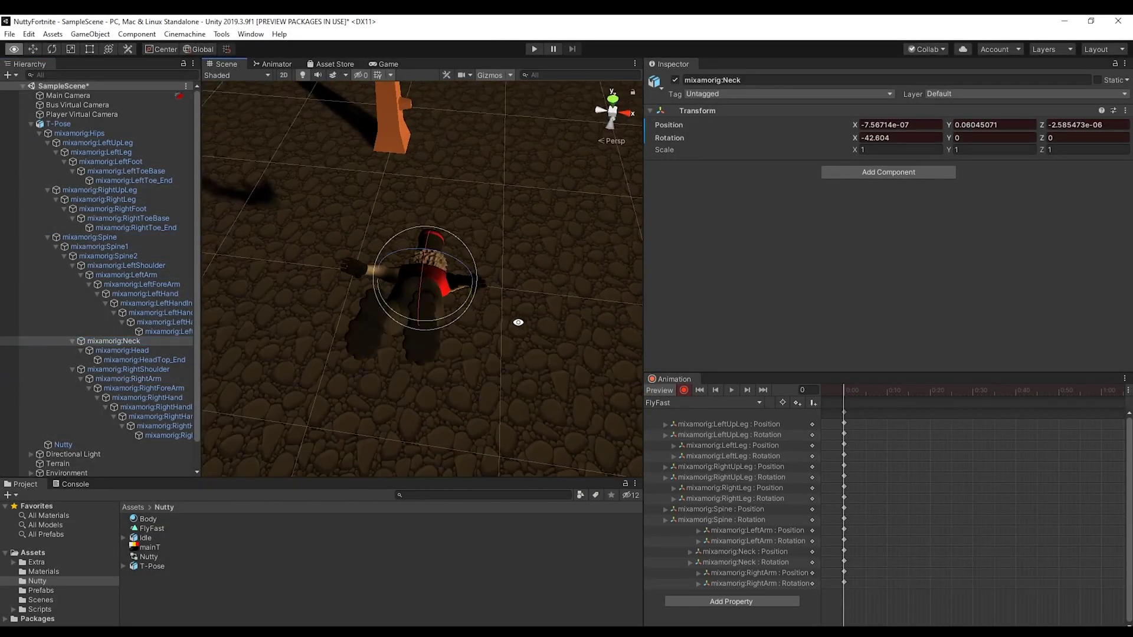
click(730, 434)
ctrl+click(732, 477)
click(127, 275)
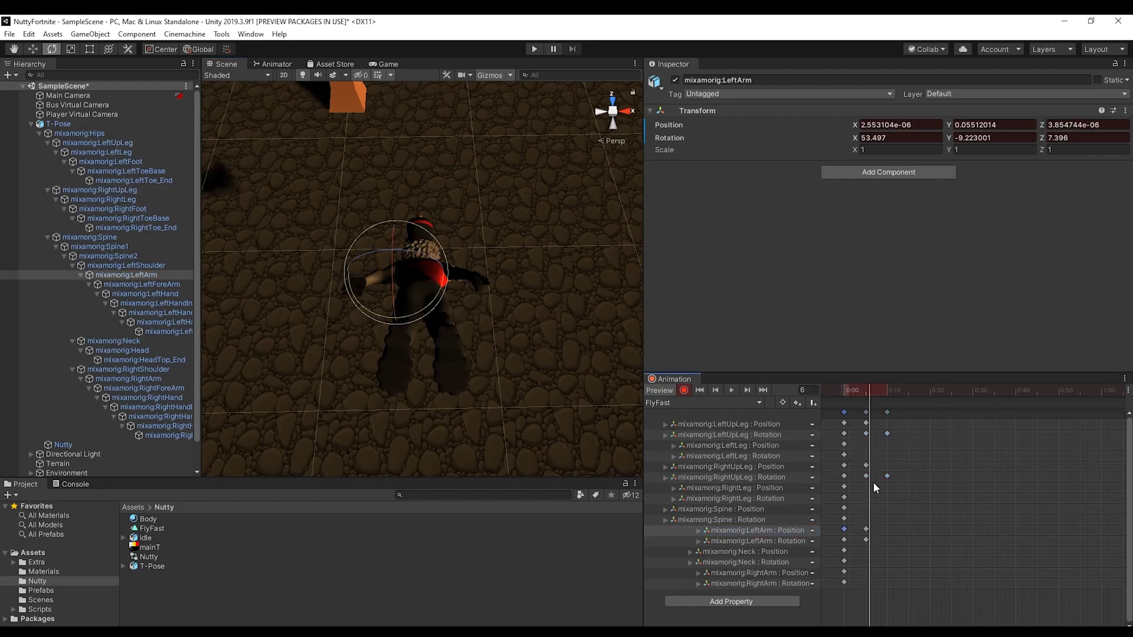
click(128, 379)
drag(466, 278, 484, 260)
click(881, 390)
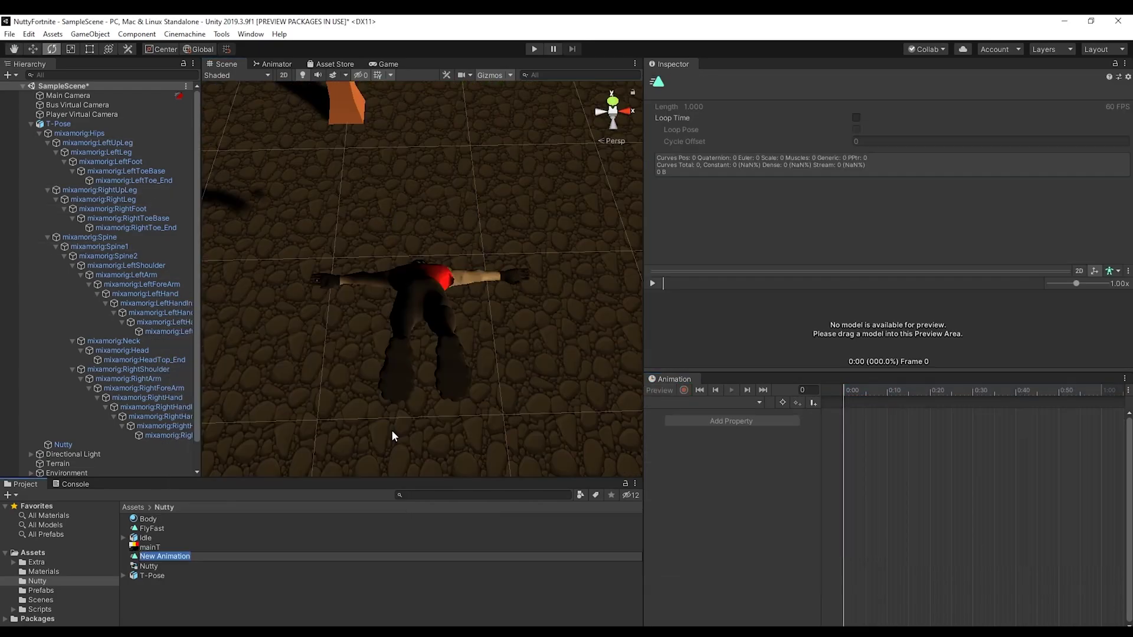
Create the FlyNormal clip and key both arms raised
click(101, 151)
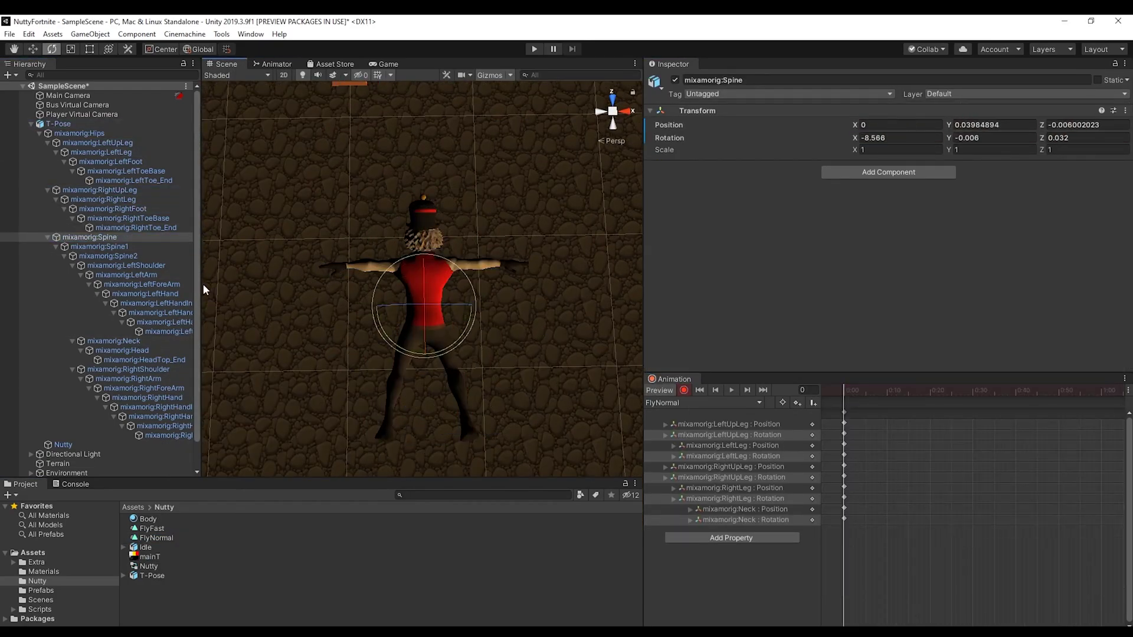
drag(462, 278, 423, 289)
click(97, 142)
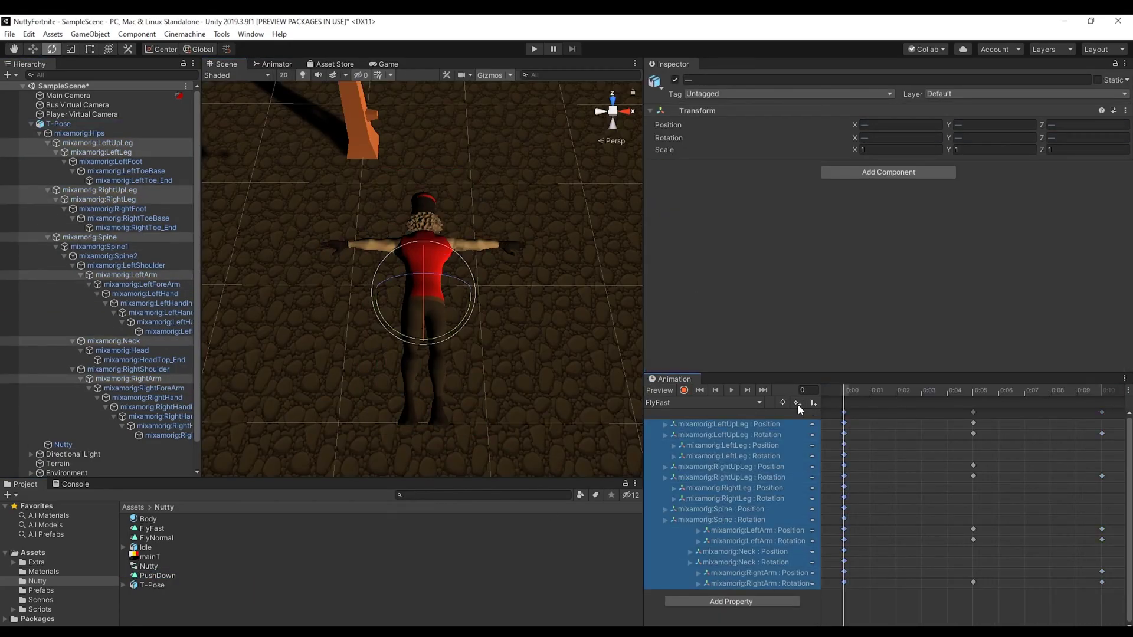
Create the PushDown clip, record an arm pose and shift its keys from frame 5 to 15
click(1005, 392)
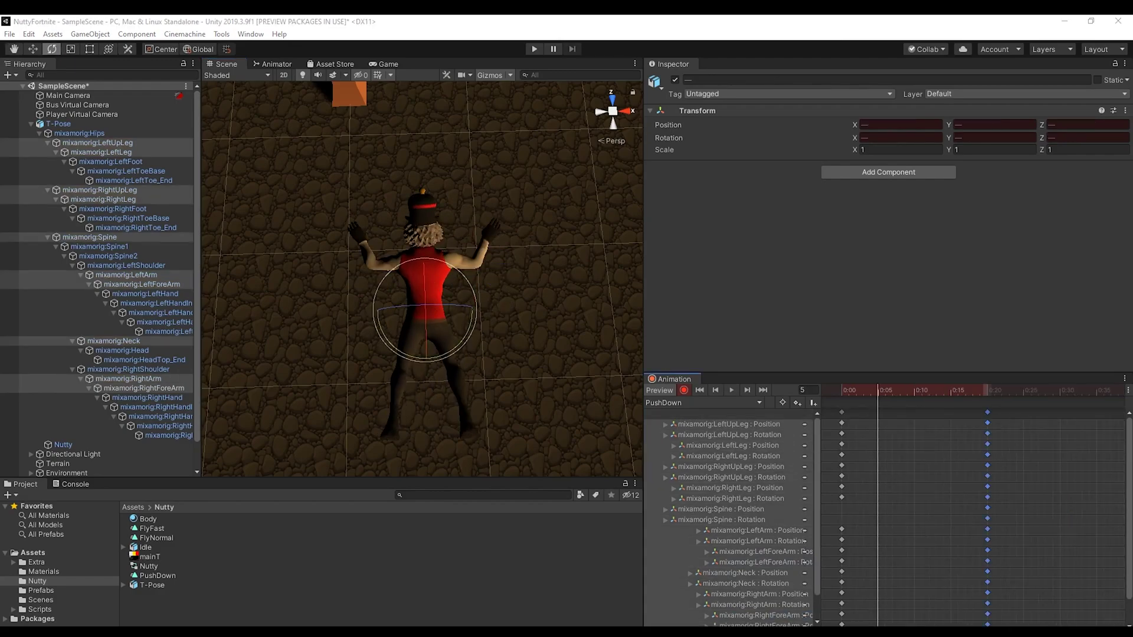
click(130, 266)
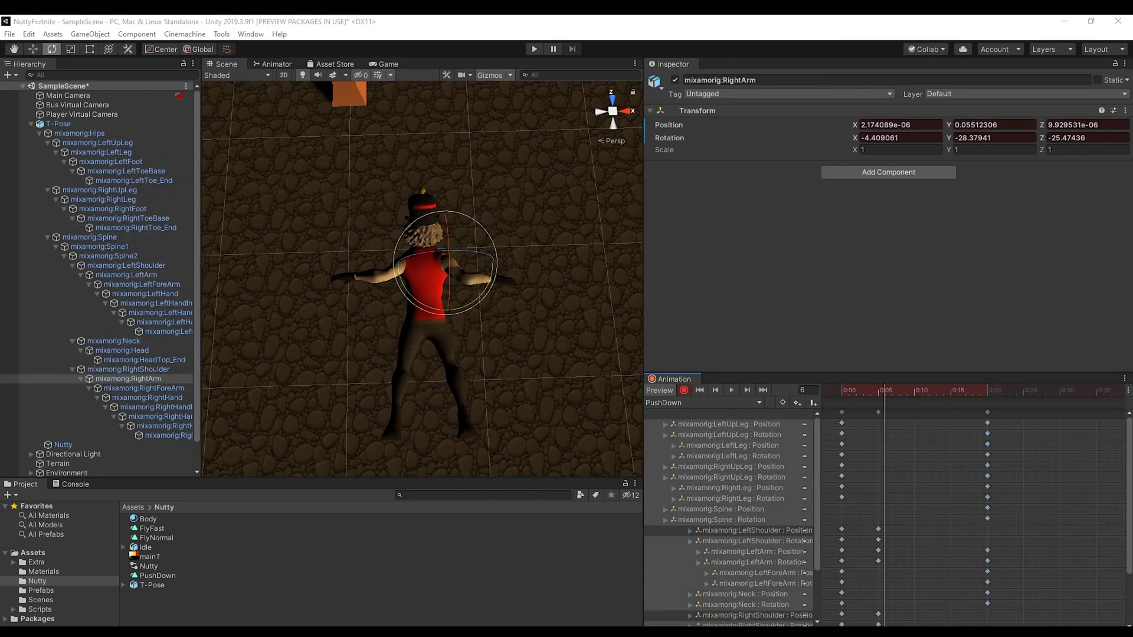
drag(878, 412, 951, 407)
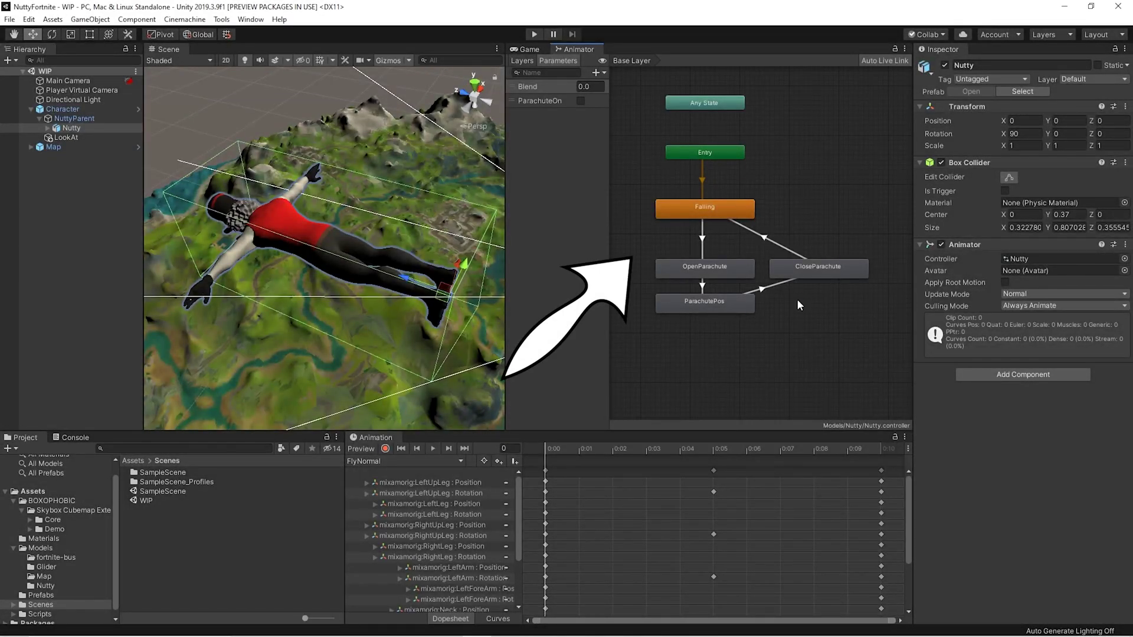
Open the Falling state's blend tree and set Blend to 1 for the FlyFast pose
double_click(704, 207)
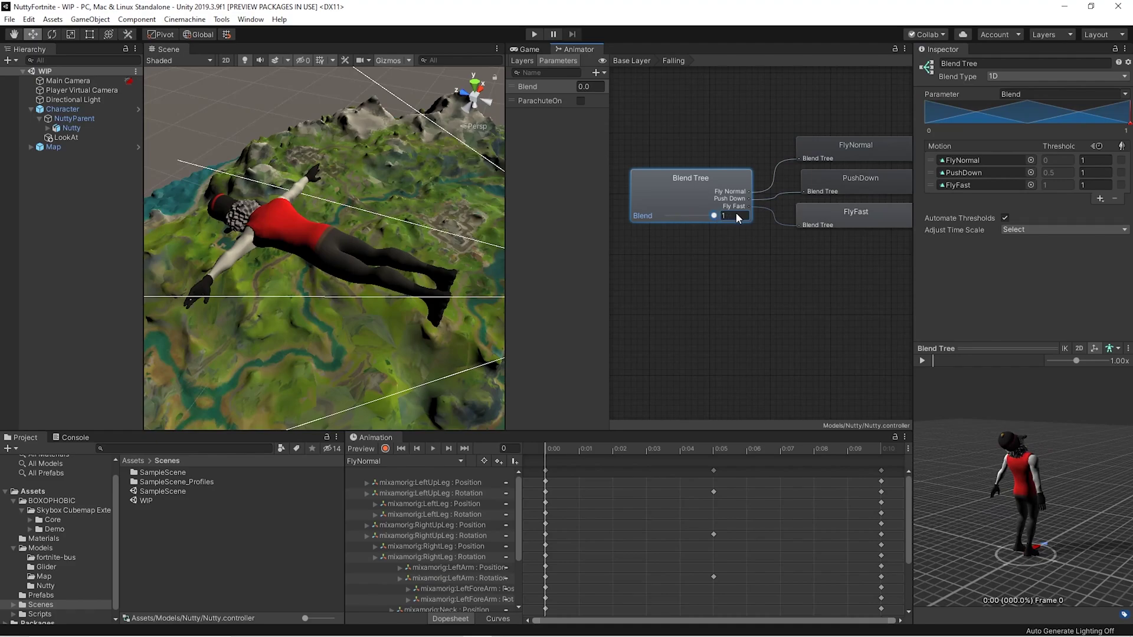
drag(708, 216, 716, 216)
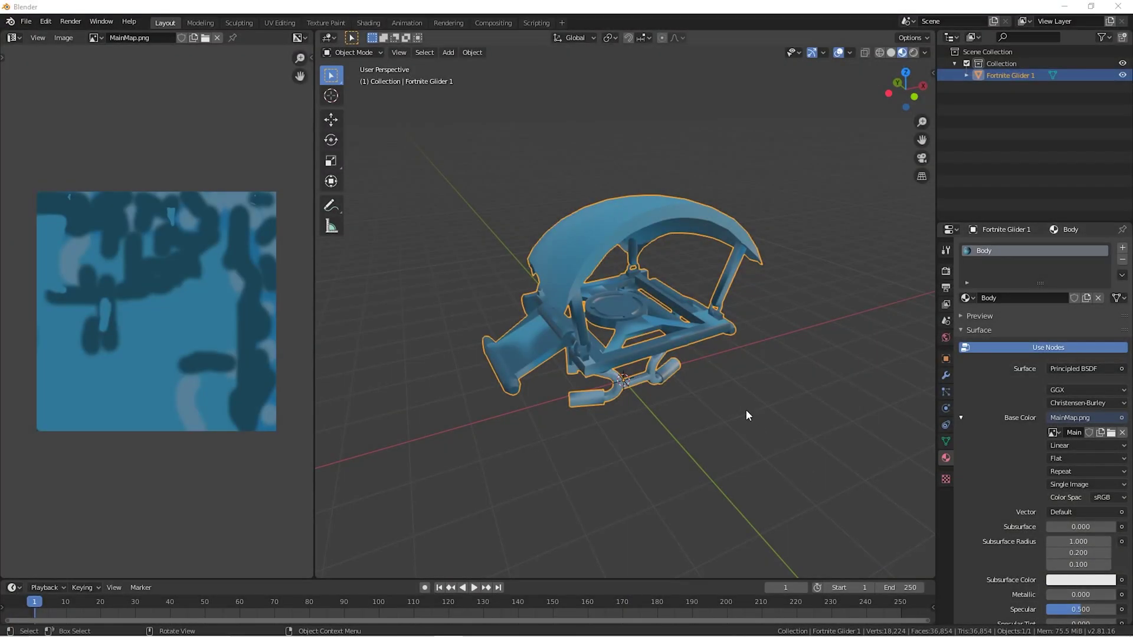
Orbit around the model and switch to editing its mesh geometry
mouse_move(746, 409)
middle_down()
mouse_move(695, 409)
mouse_move(756, 405)
middle_up()
key(Tab)
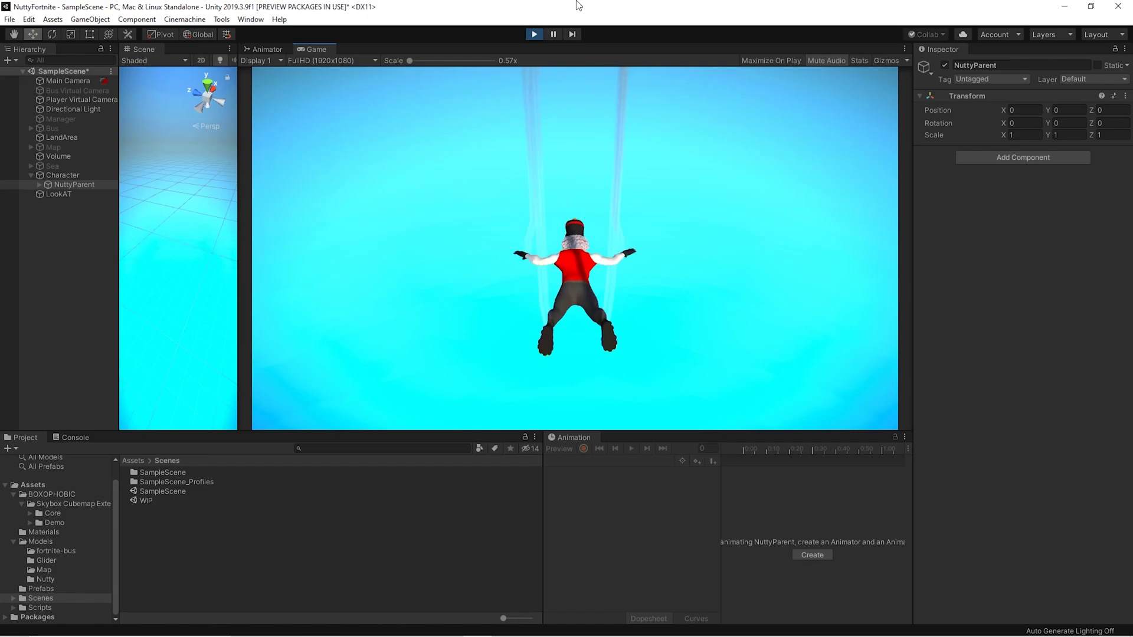
Pitch Nutty head-down with W to dive, then deploy the glider with Space
key(w)
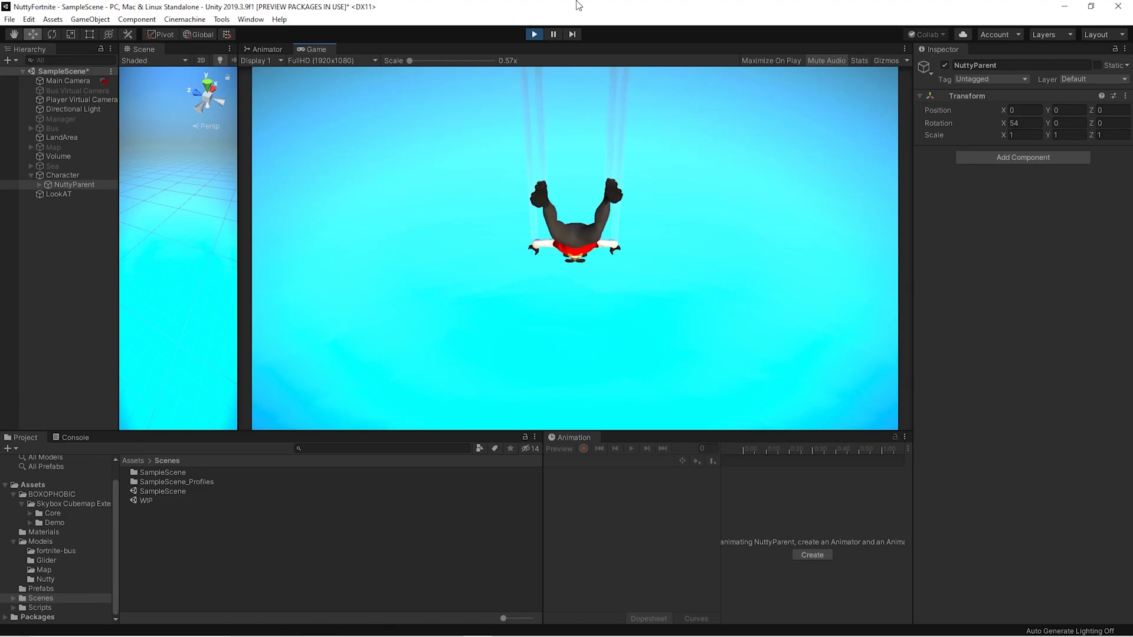
key(space)
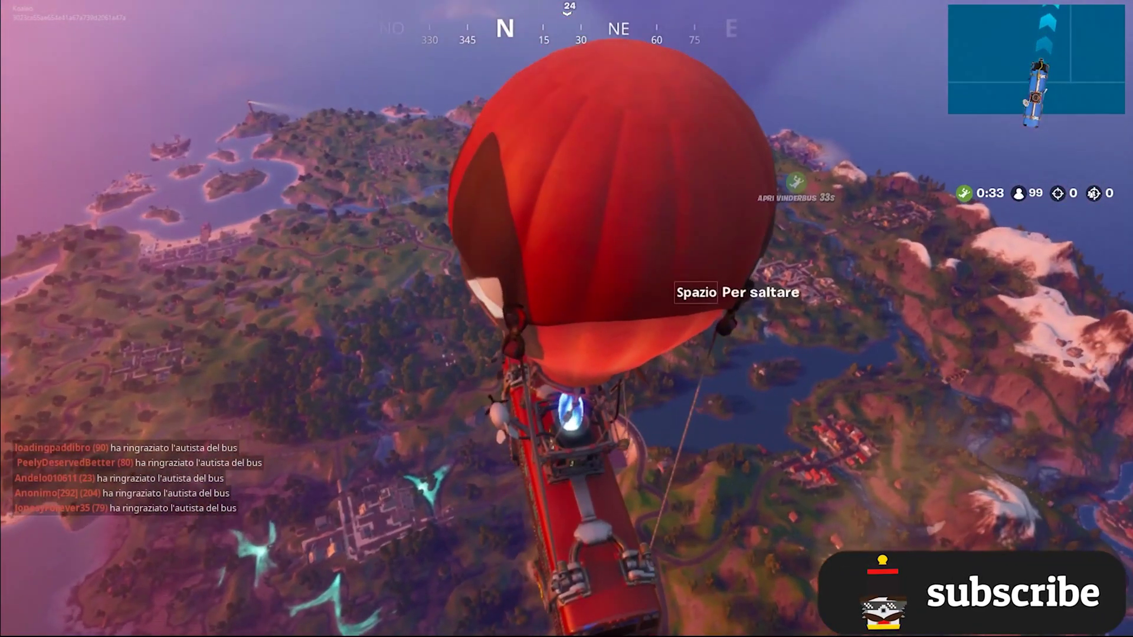
Leap from the balloon bus with Space once its door opens
key(space)
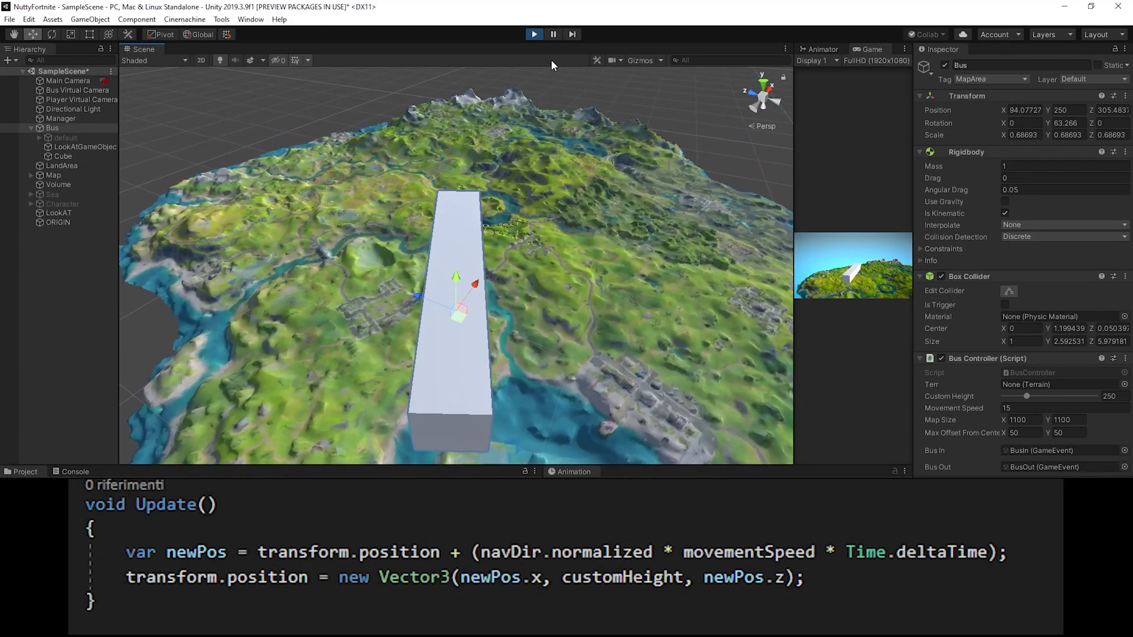
Stop Play mode and orbit the Scene view around the island and LandArea box
click(534, 34)
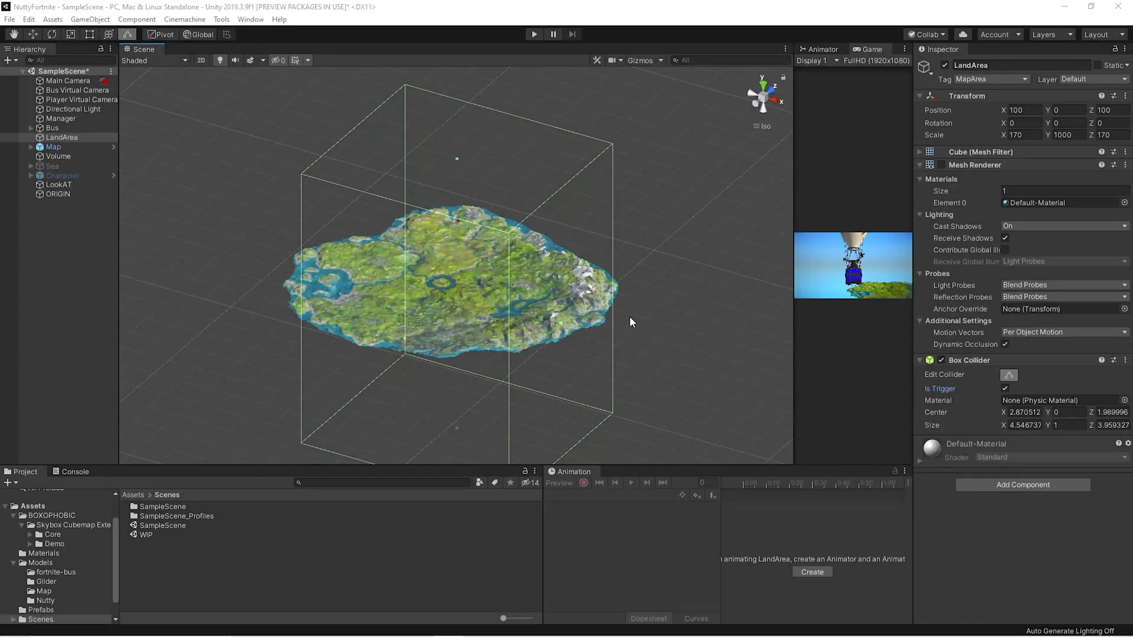
alt+drag(626, 316, 292, 314)
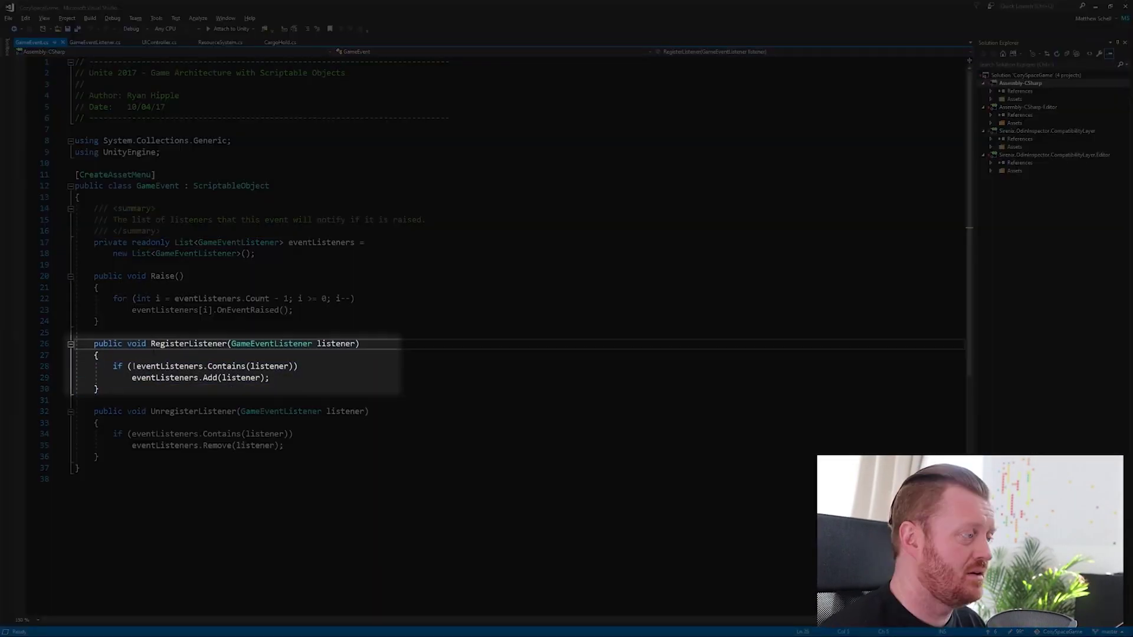
Highlight the 'listener' parameter and the OnEventRaised call inside GameEvent.cs's Raise method
double_click(337, 344)
double_click(248, 310)
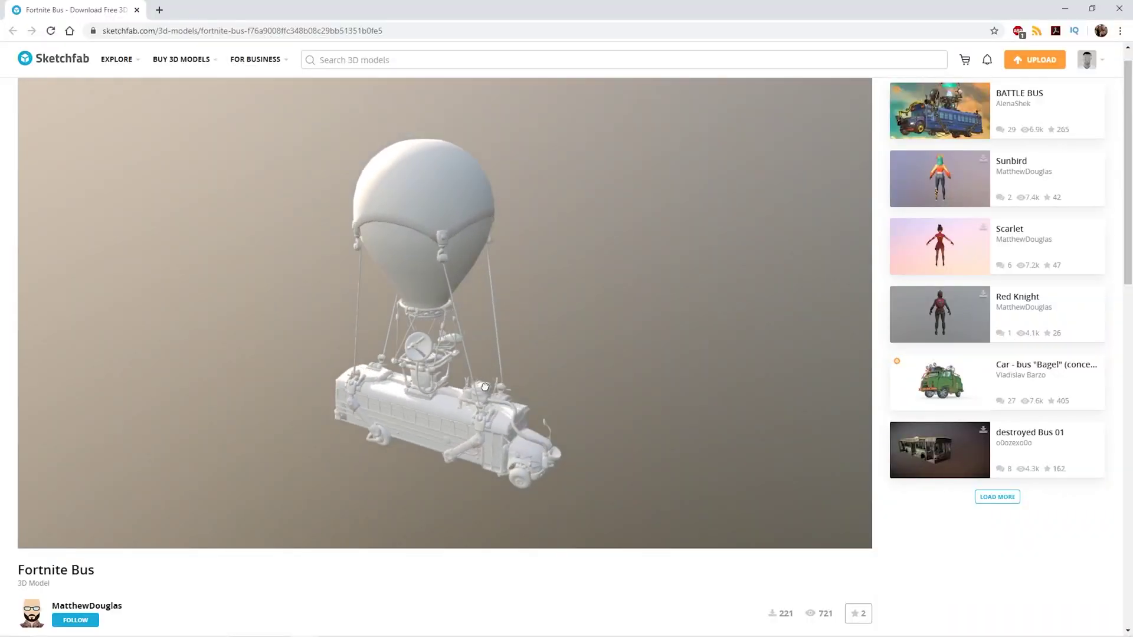
mouse_move(484, 387)
mouse_down()
mouse_move(337, 357)
mouse_move(367, 336)
mouse_move(409, 364)
mouse_up()
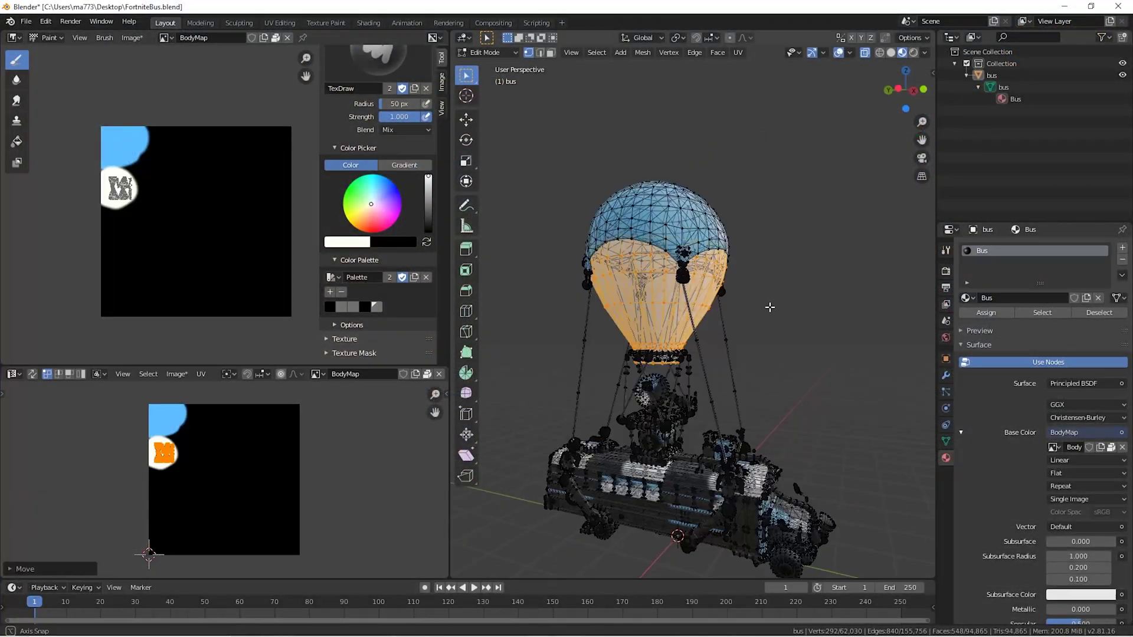
Add more bus parts to the Edit Mode selection using the right-click menu
scroll(685, 220, up, 5)
scroll(685, 220, down, 6)
right_click(608, 245)
click(606, 325)
middle_drag(607, 324, 678, 354)
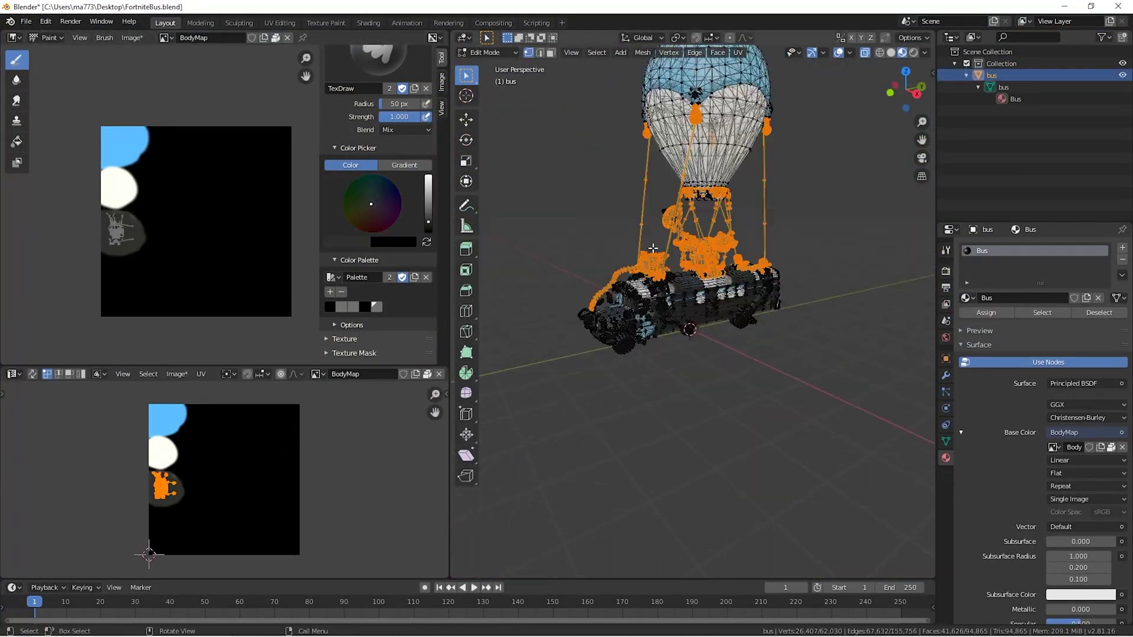
scroll(748, 425, up, 6)
middle_drag(749, 425, 708, 307)
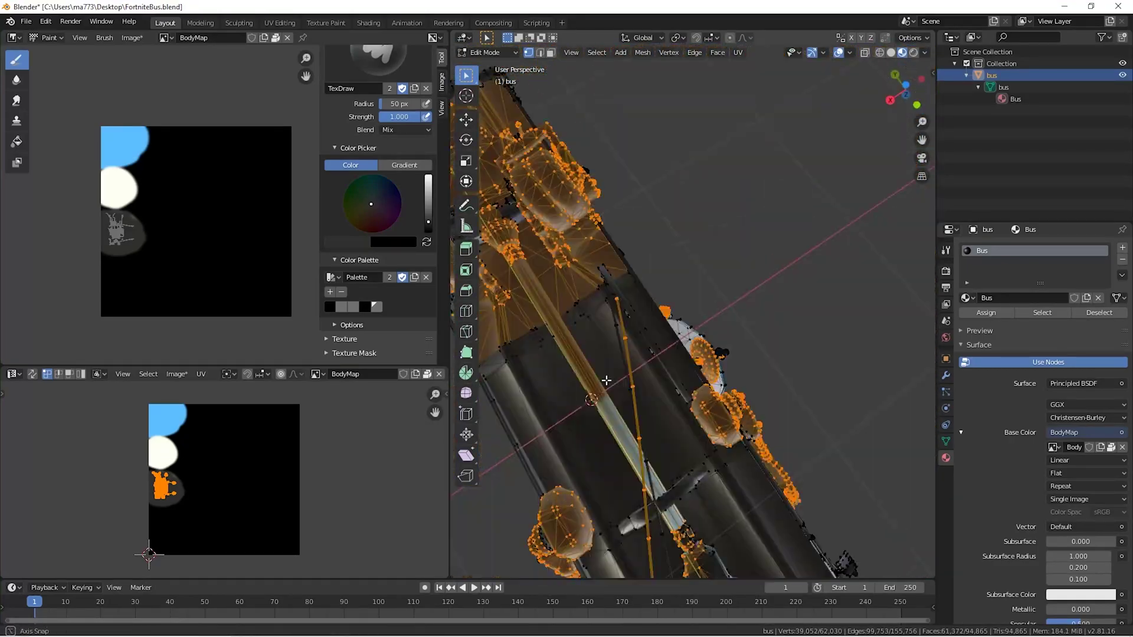
Select a few faces on the bus side for painting onto the BodyMap texture
click(649, 318)
scroll(555, 310, up, 4)
mouse_move(555, 310)
middle_down()
mouse_move(575, 319)
mouse_move(602, 307)
middle_up()
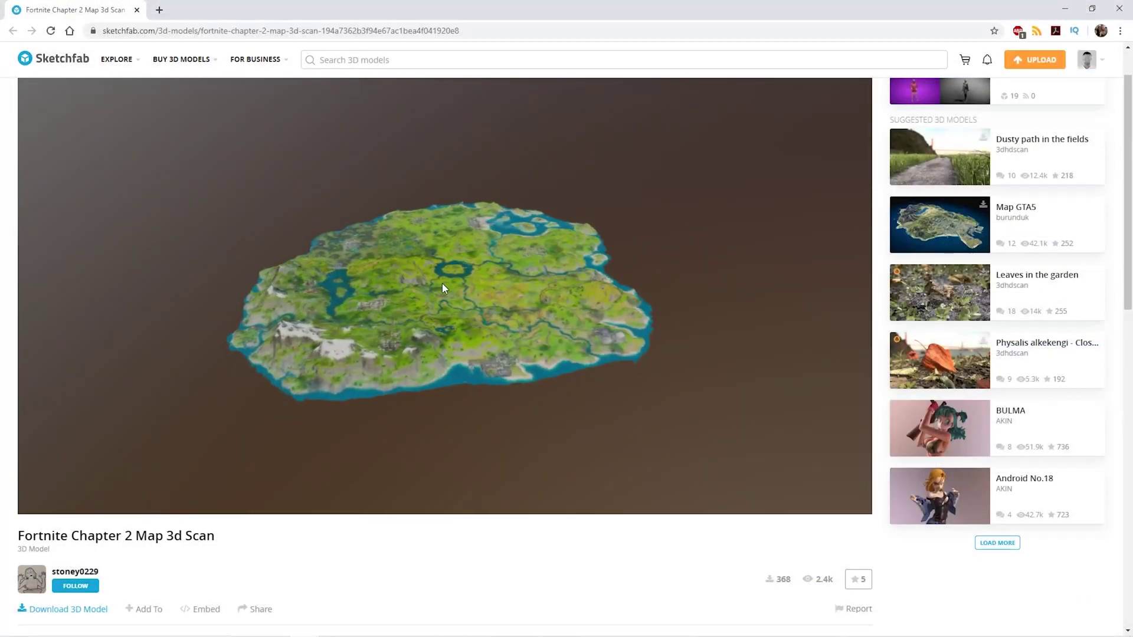
scroll(491, 303, up, 6)
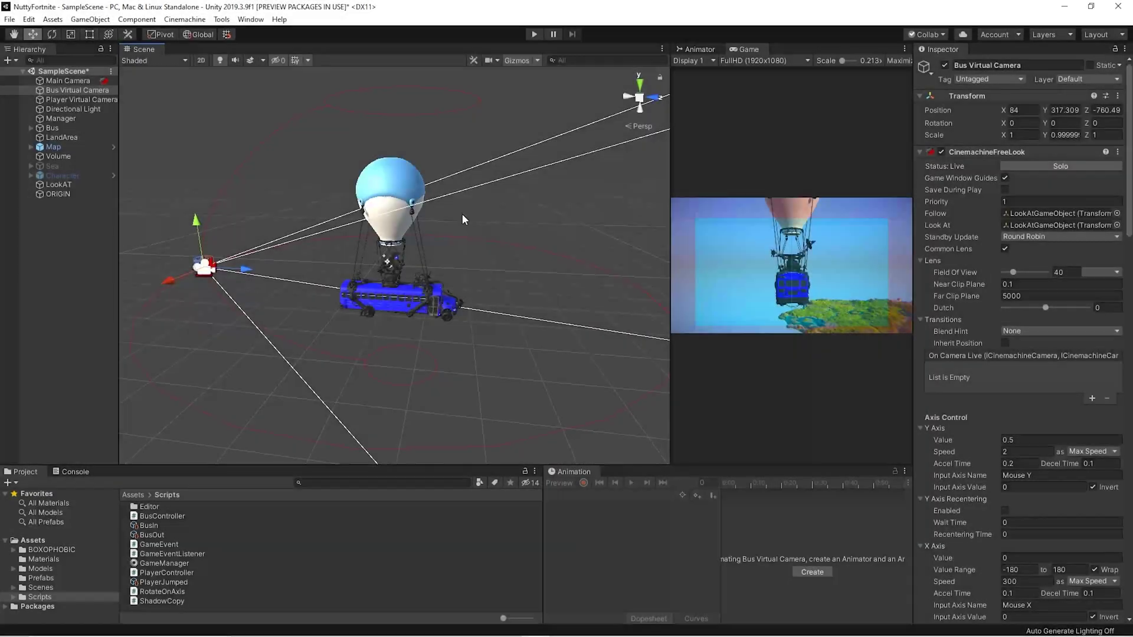
Widen the Game view, then jump from the bus so the player camera replaces the Bus Virtual Camera
mouse_move(462, 214)
alt+mouse_down()
mouse_move(430, 263)
mouse_move(426, 228)
mouse_move(328, 247)
mouse_move(51, 247)
alt+mouse_up()
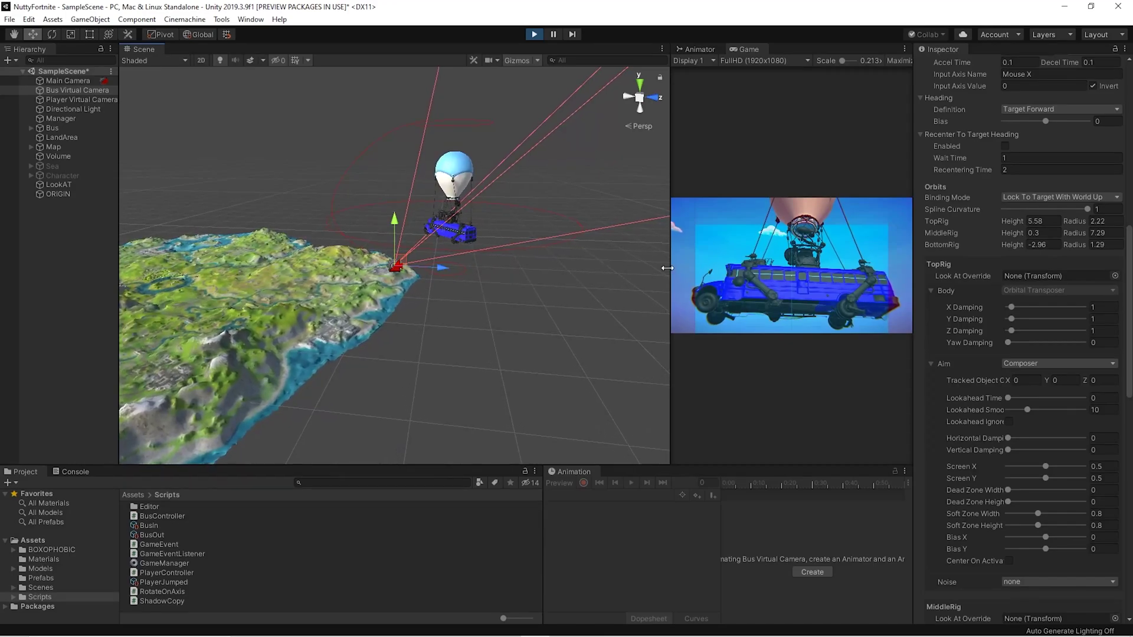
drag(667, 268, 610, 267)
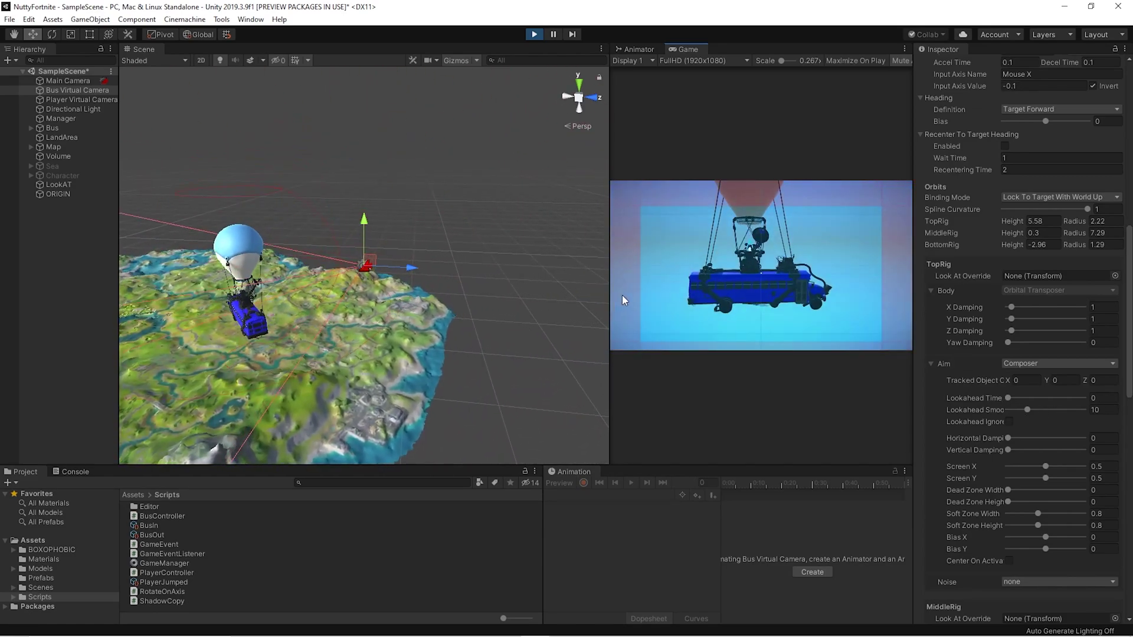
key(space)
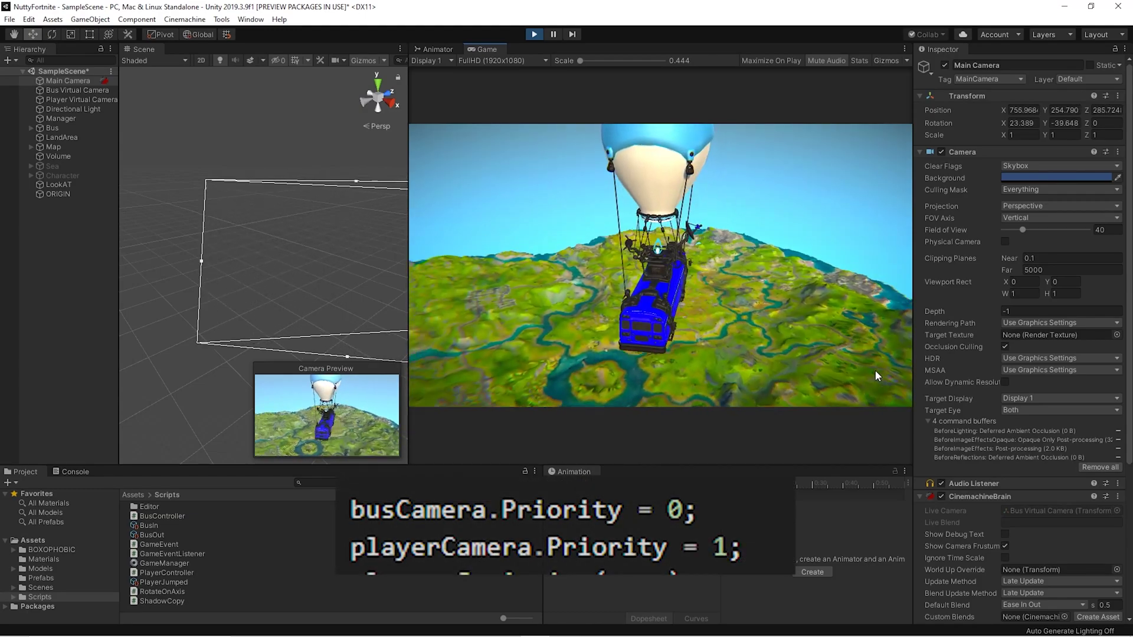
key(space)
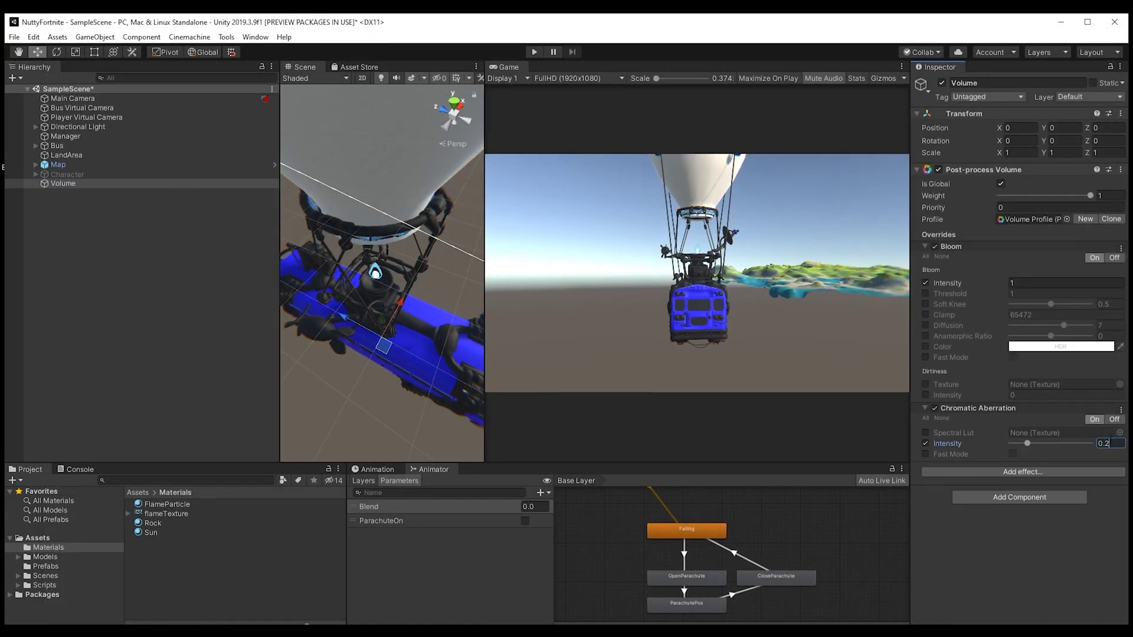
In Color Grading, set Temperature to 15, lower Saturation and raise Contrast to 21
click(1041, 564)
drag(1047, 573, 1053, 573)
scroll(1003, 472, down, 5)
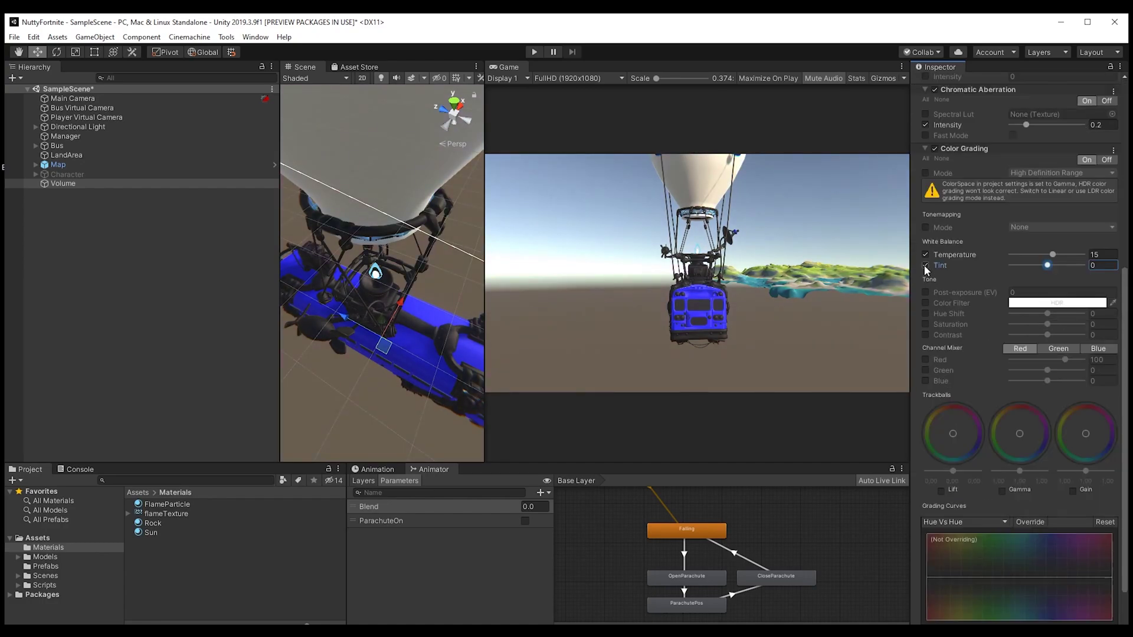
drag(1065, 324, 1055, 336)
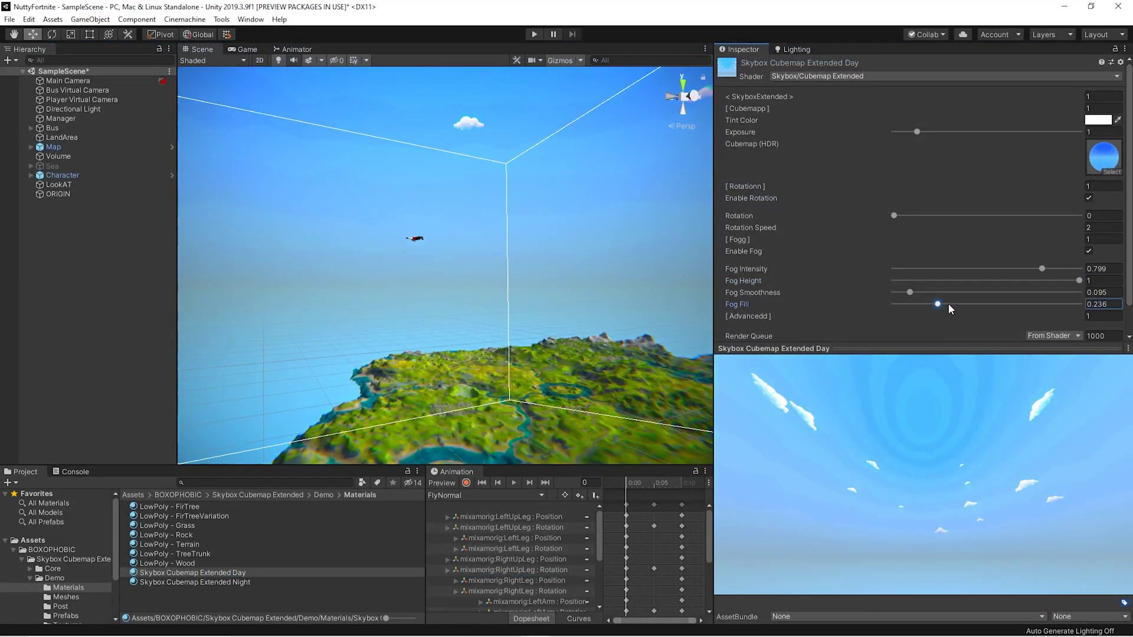
Set the Day skybox Fog Fill to 0 and its Tint Color to pale pink F6CBCB
drag(948, 303, 952, 304)
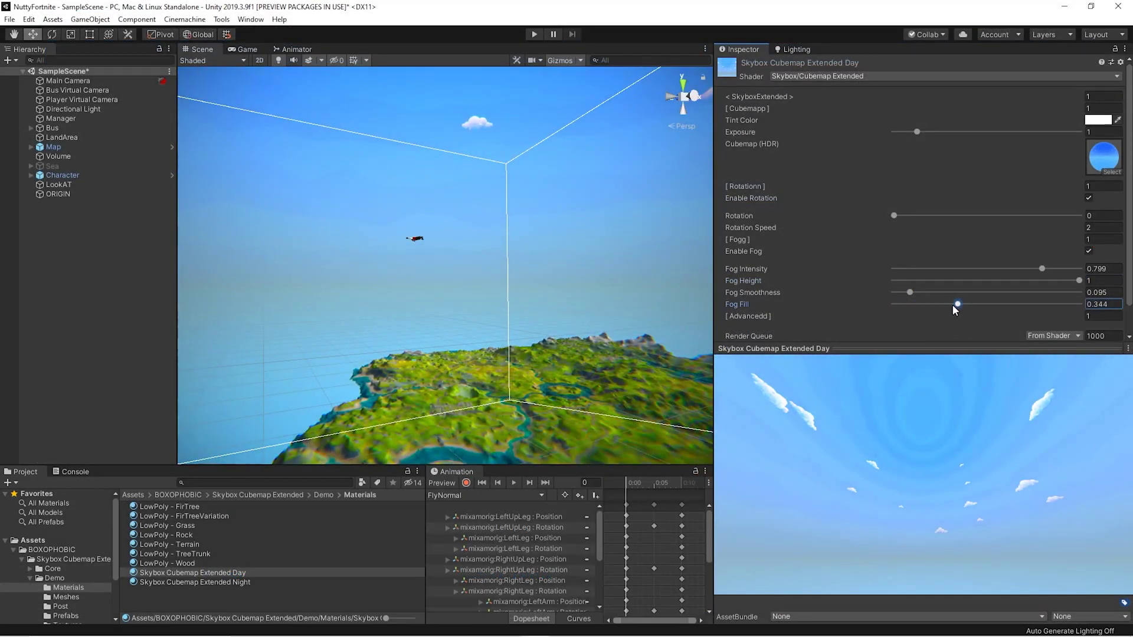
click(1096, 123)
mouse_move(47, 83)
mouse_down()
mouse_move(58, 86)
mouse_move(38, 79)
mouse_up()
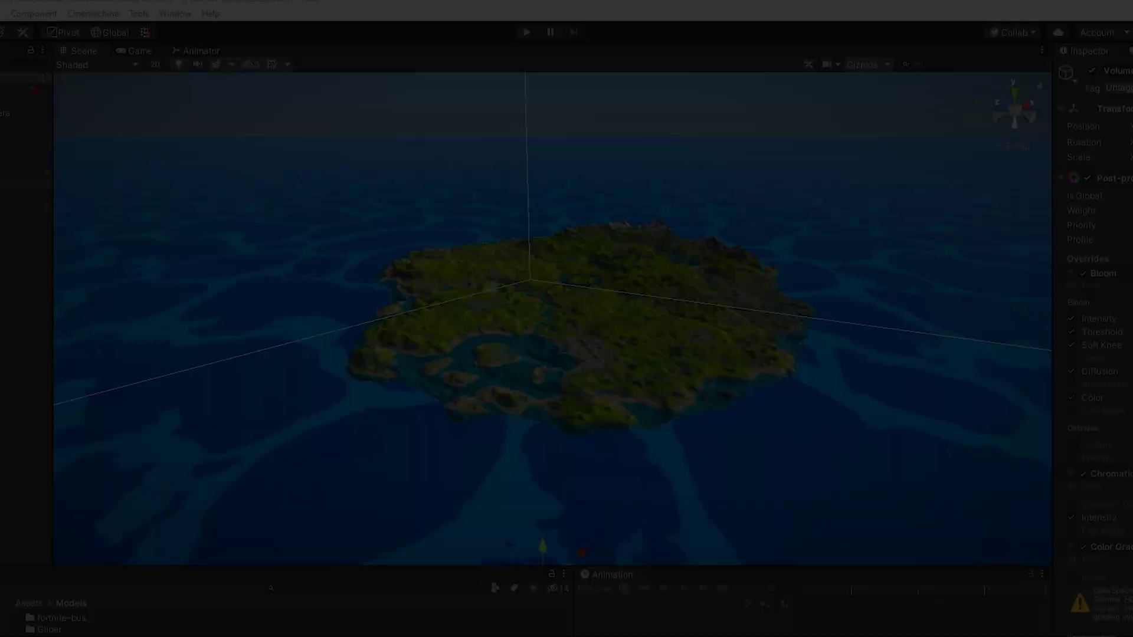